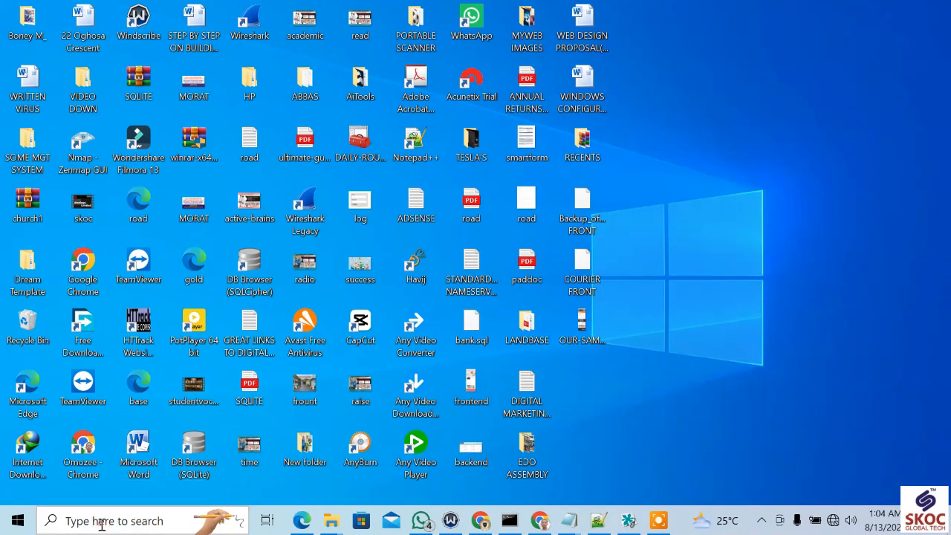
# Open the Files backup page under Update & Security in Windows Settings
pyautogui.click(101, 522)
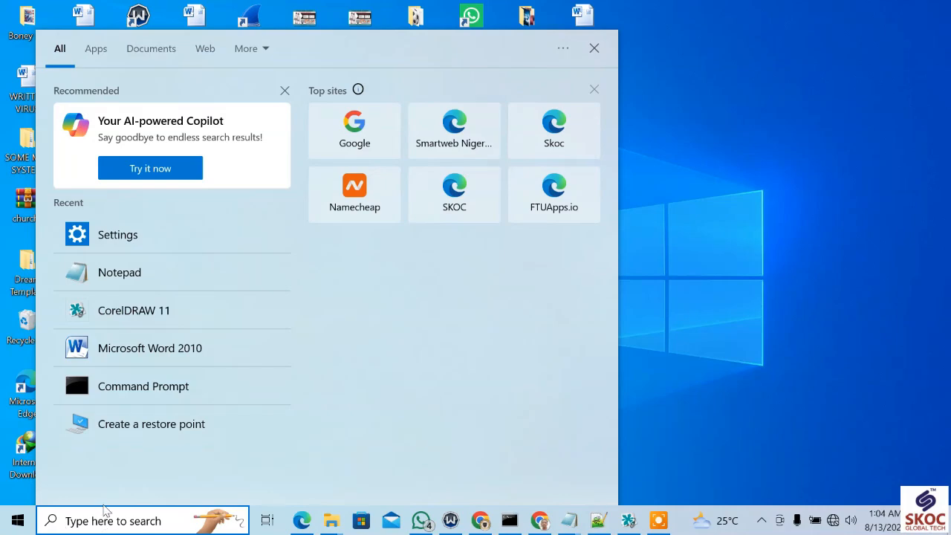
pyautogui.click(106, 236)
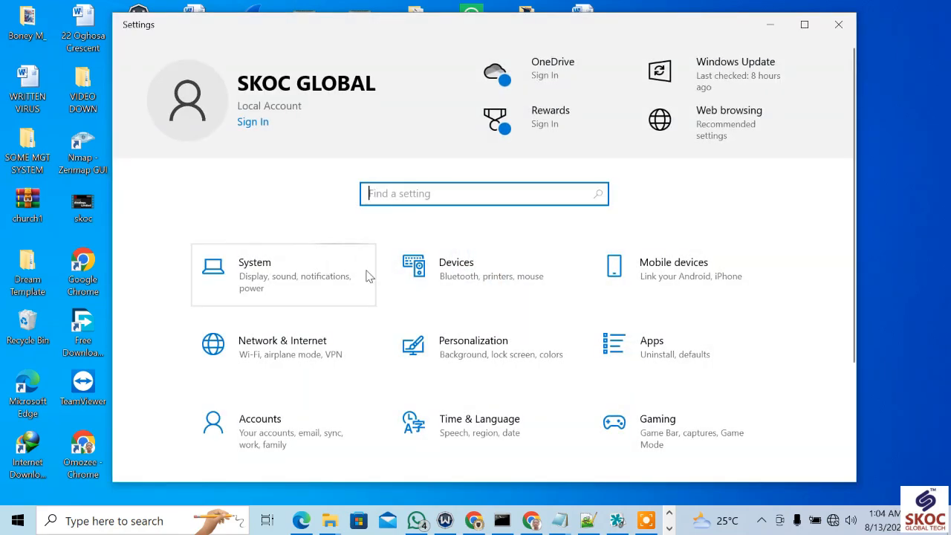
pyautogui.scroll(-3, 408, 284)
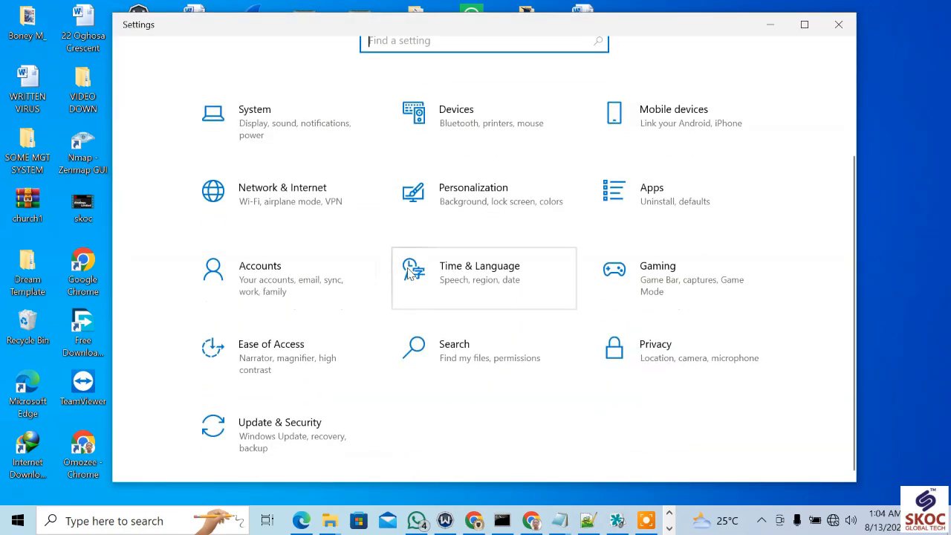
pyautogui.click(276, 425)
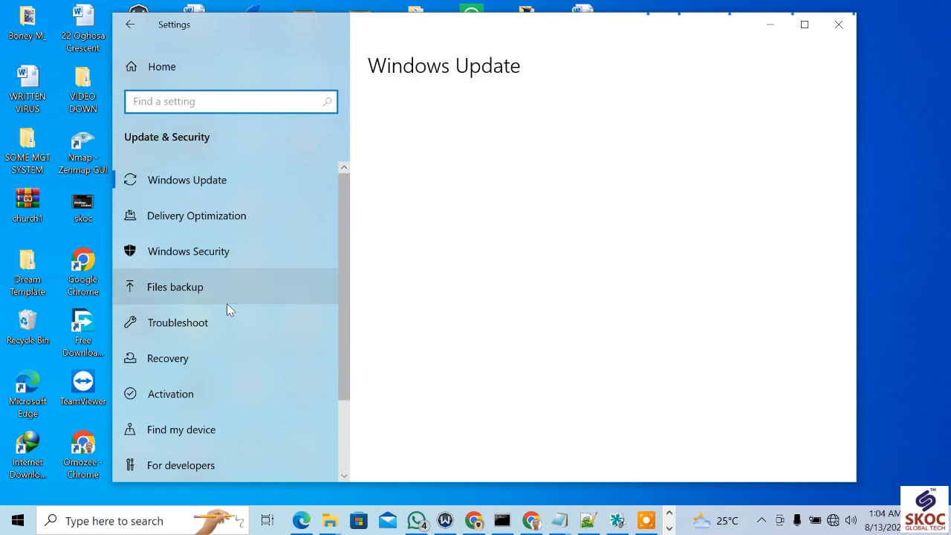
pyautogui.click(189, 290)
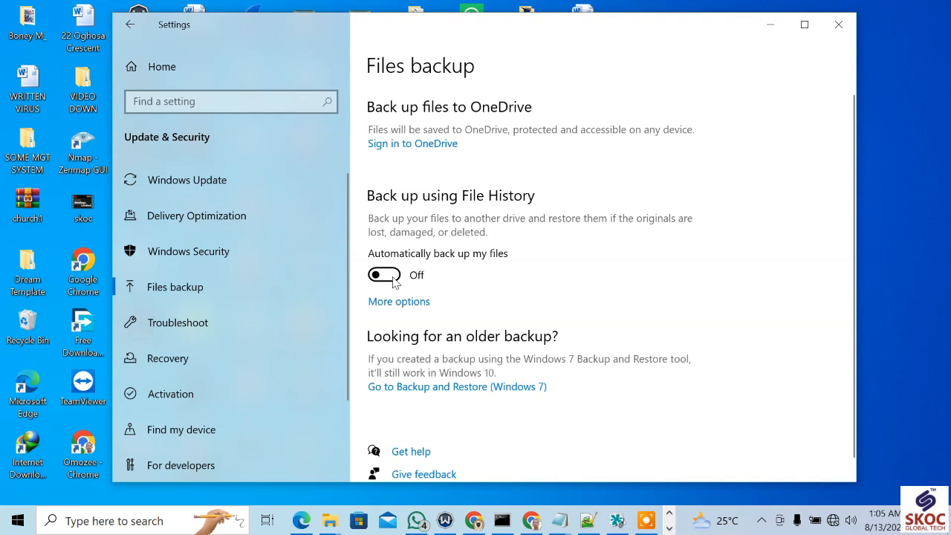
# Review the available backup retention periods and backup frequencies in the File History options, then return to the Files backup page
pyautogui.click(403, 303)
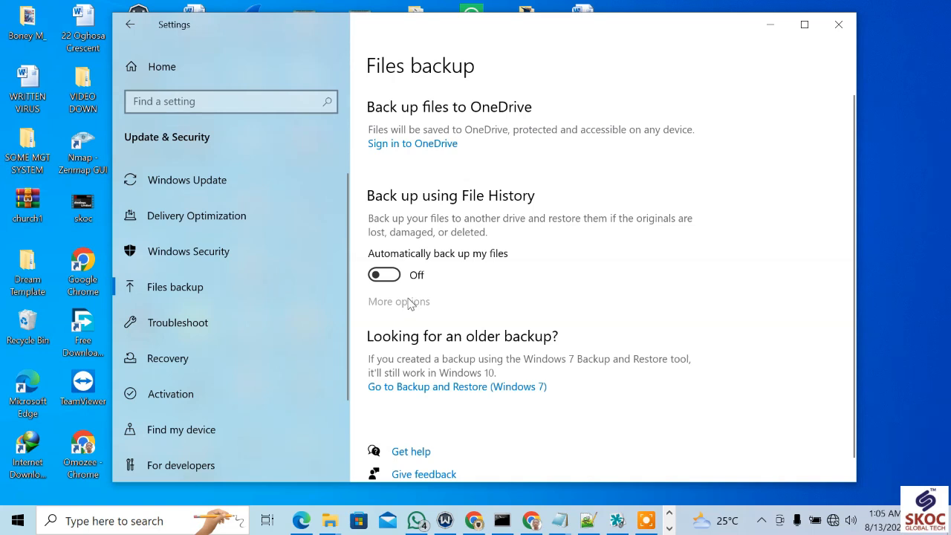
pyautogui.click(425, 299)
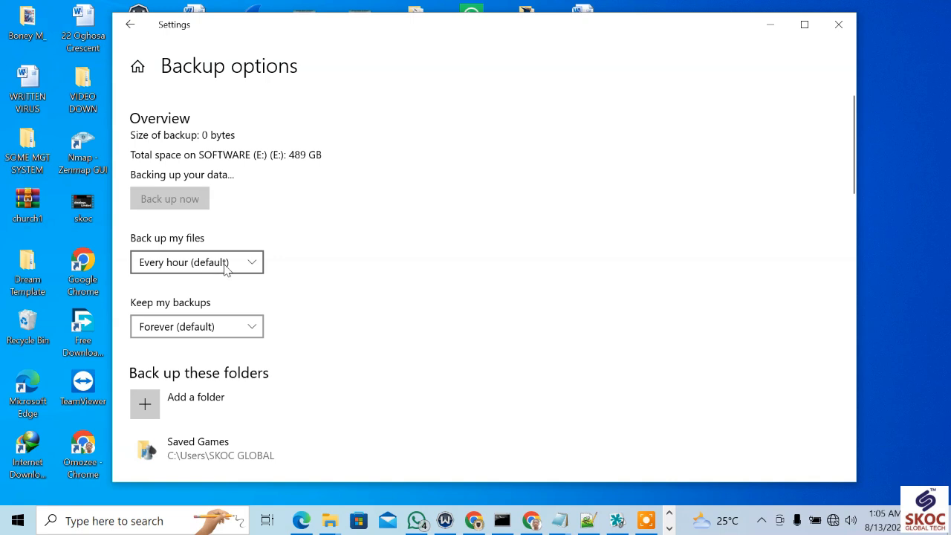
pyautogui.click(221, 329)
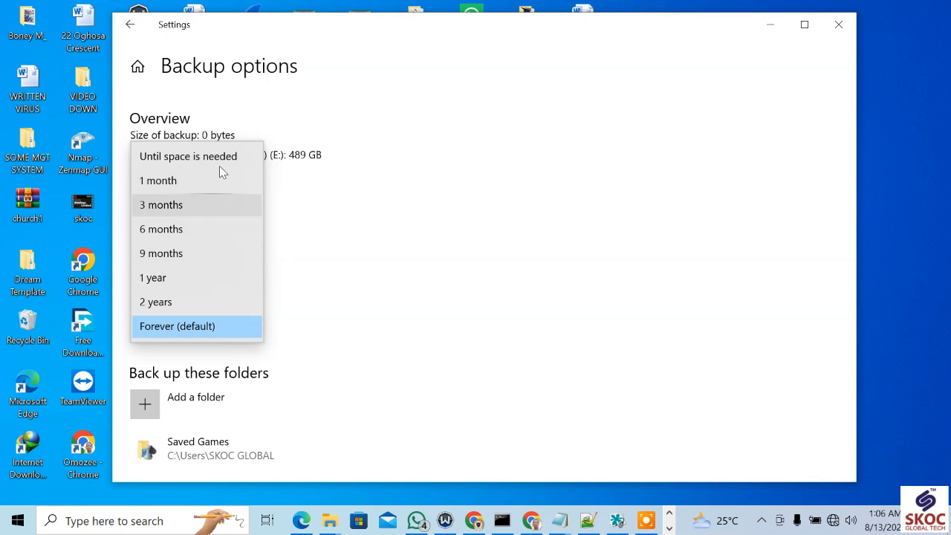
pyautogui.click(356, 276)
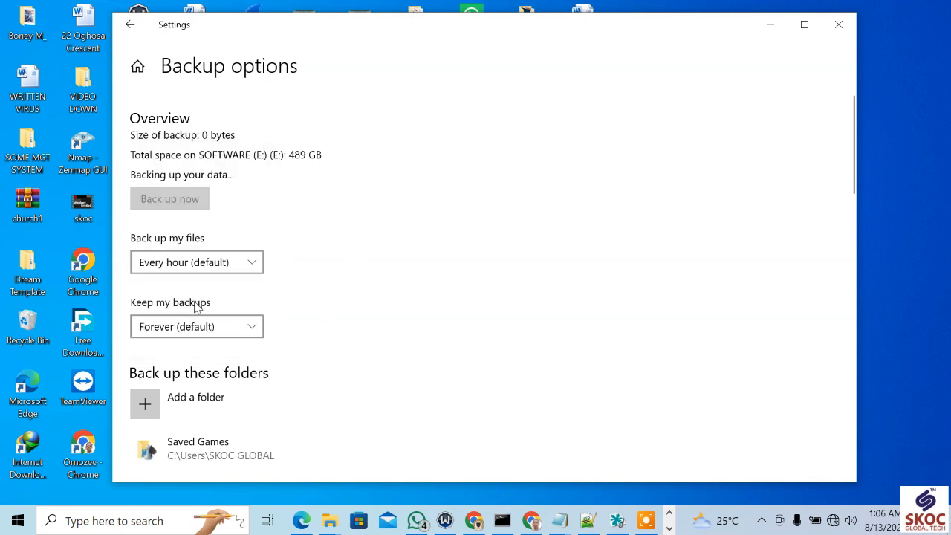
pyautogui.click(249, 264)
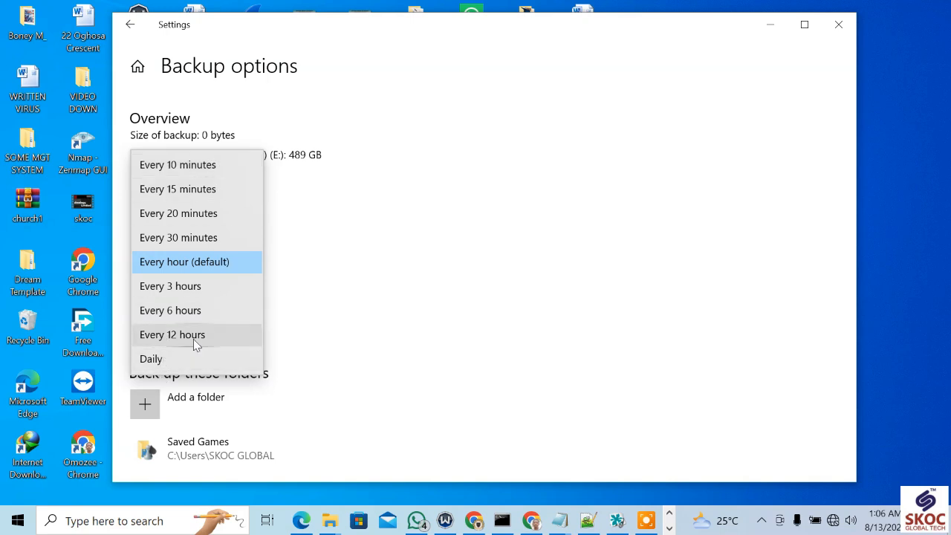
pyautogui.click(352, 288)
pyautogui.click(130, 24)
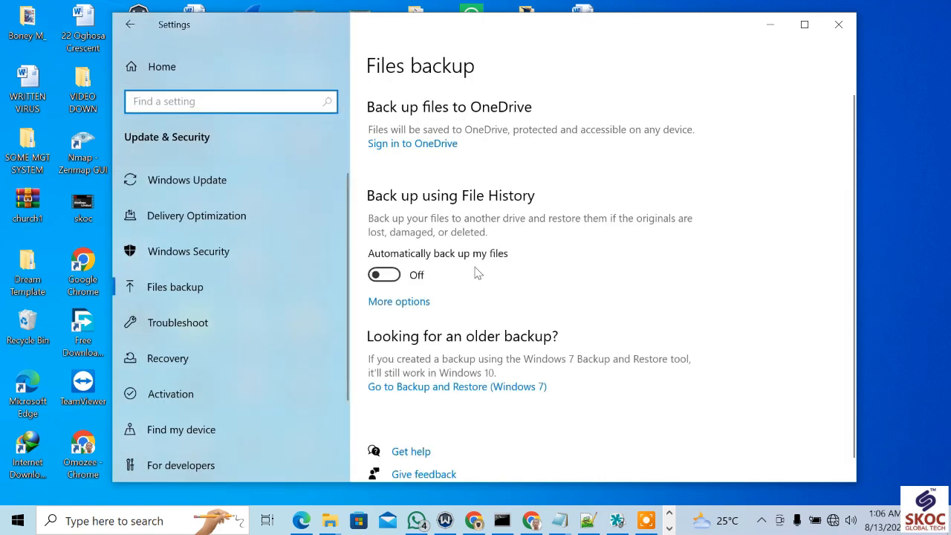
# Turn on automatic file backup with File History and start a backup from its additional options
pyautogui.click(395, 275)
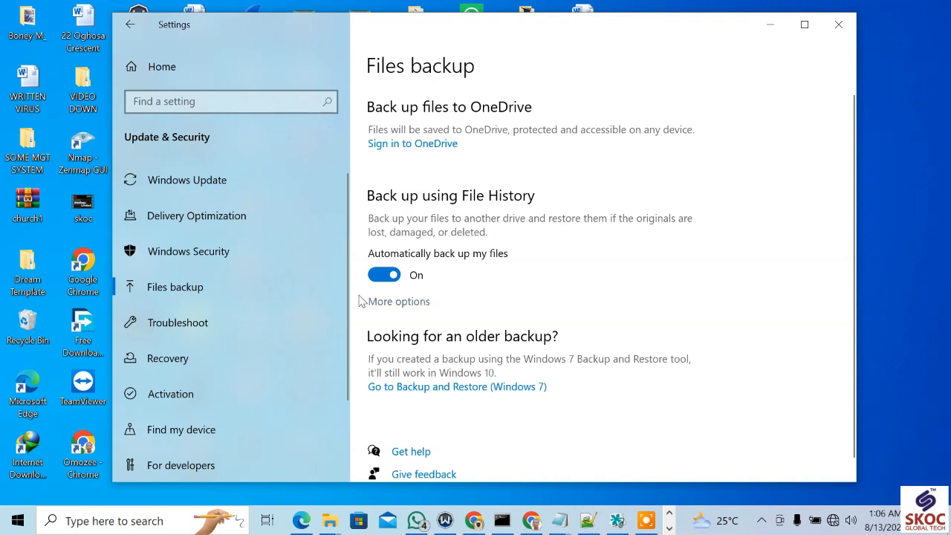
pyautogui.click(407, 301)
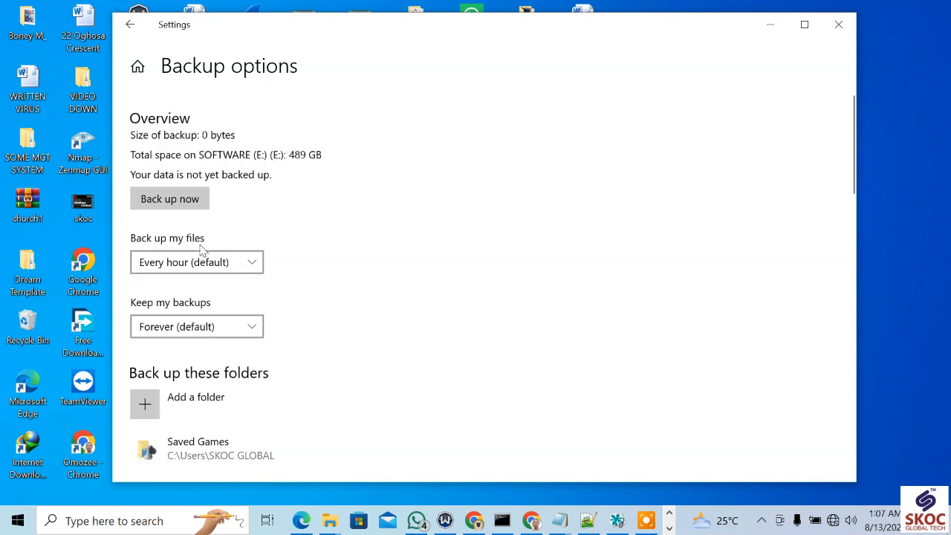
pyautogui.click(207, 199)
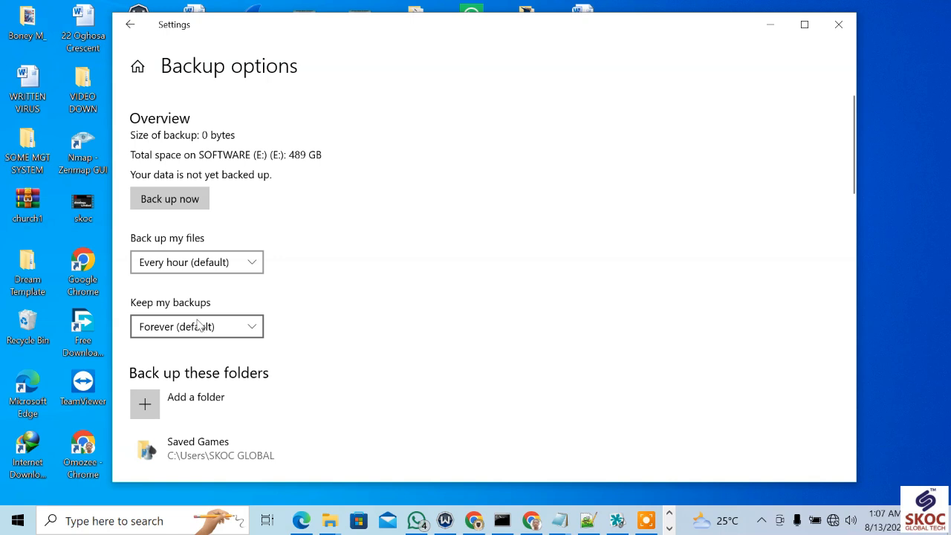
pyautogui.scroll(-3, 197, 324)
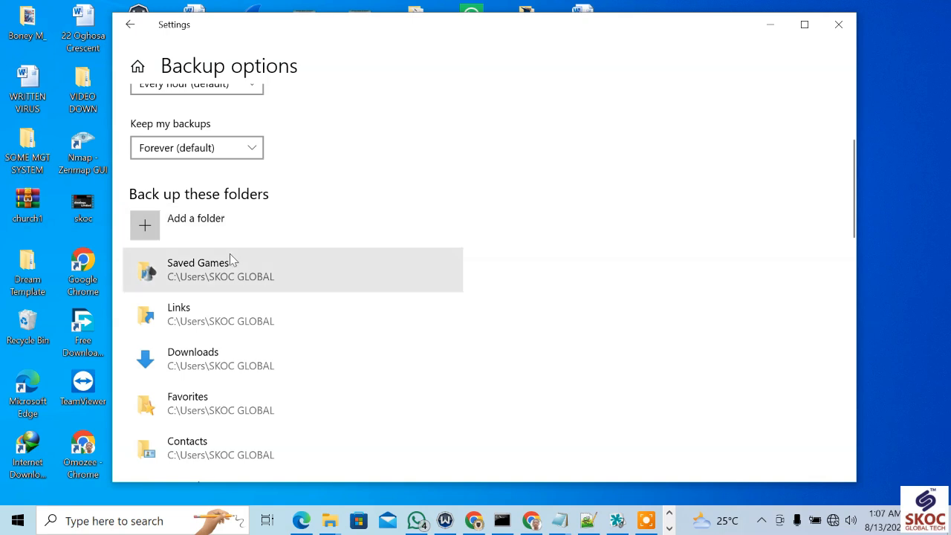
pyautogui.click(144, 230)
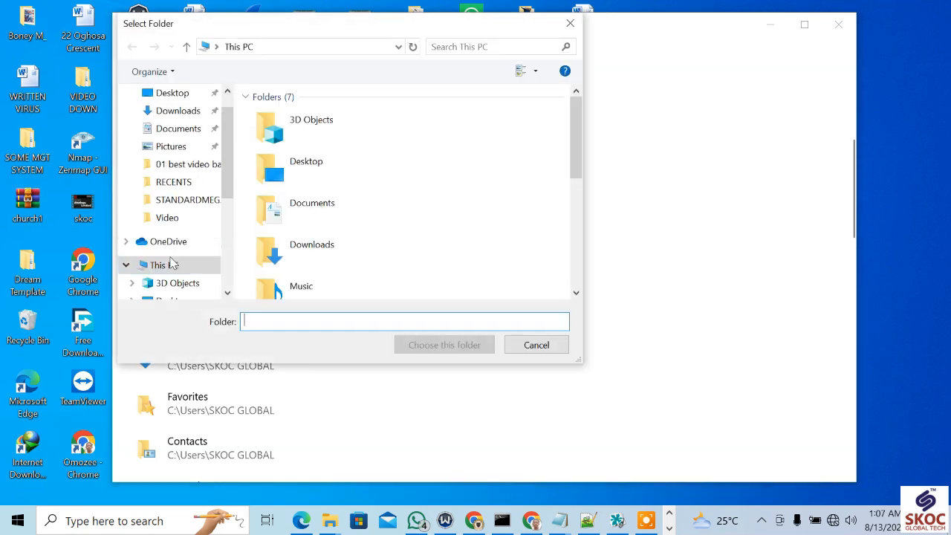
pyautogui.scroll(-5, 314, 174)
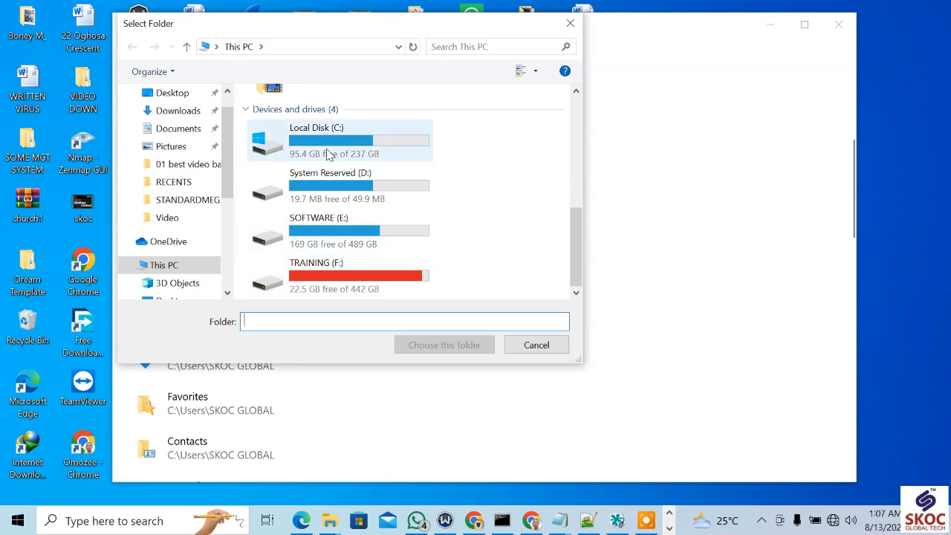
pyautogui.scroll(5, 329, 153)
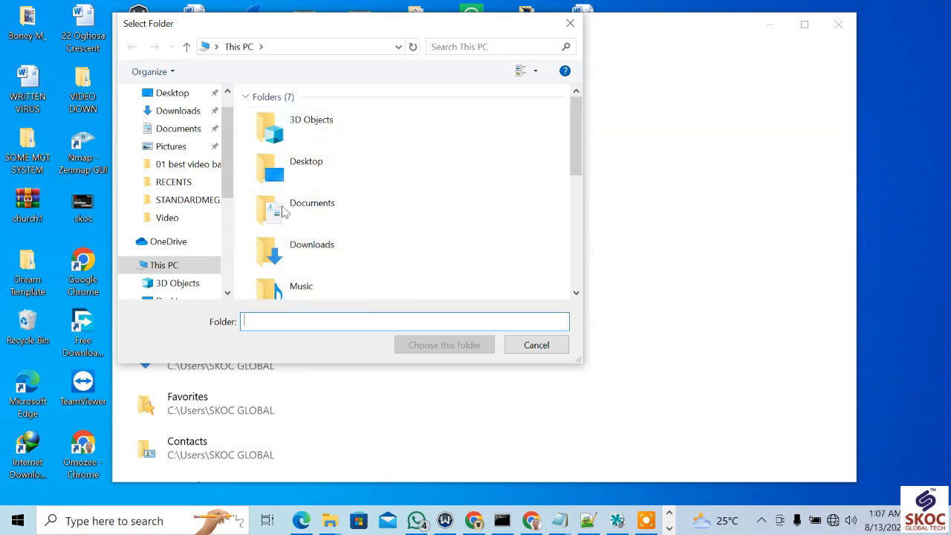
pyautogui.scroll(-5, 314, 244)
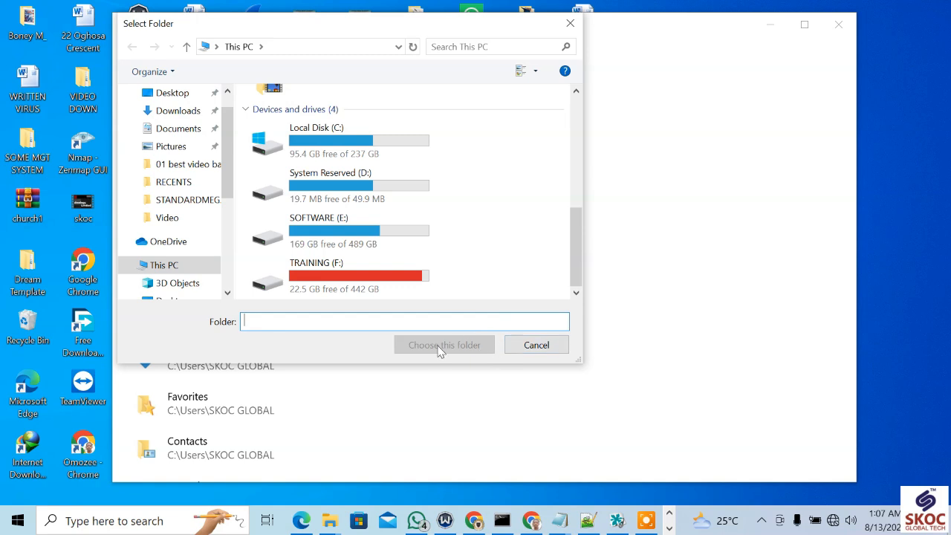
pyautogui.scroll(5, 439, 295)
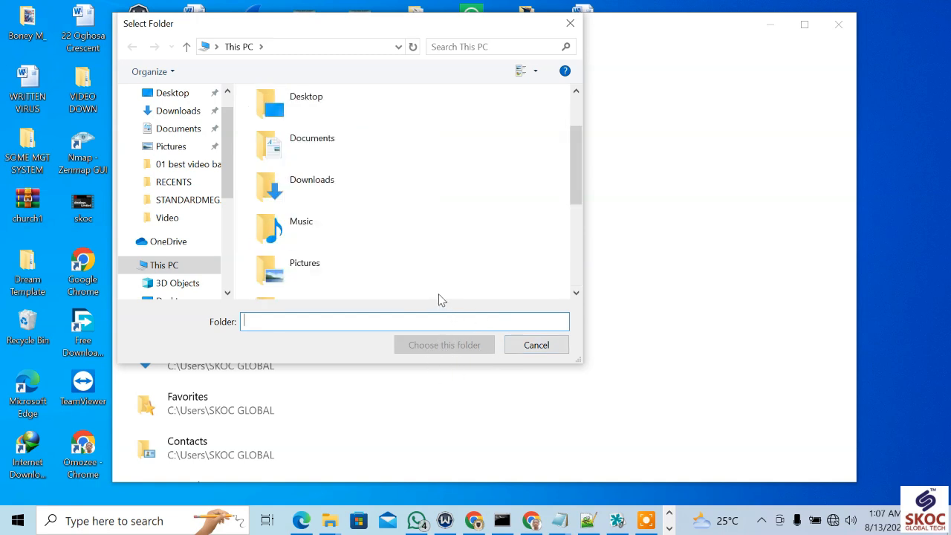
pyautogui.scroll(1, 386, 245)
pyautogui.click(308, 208)
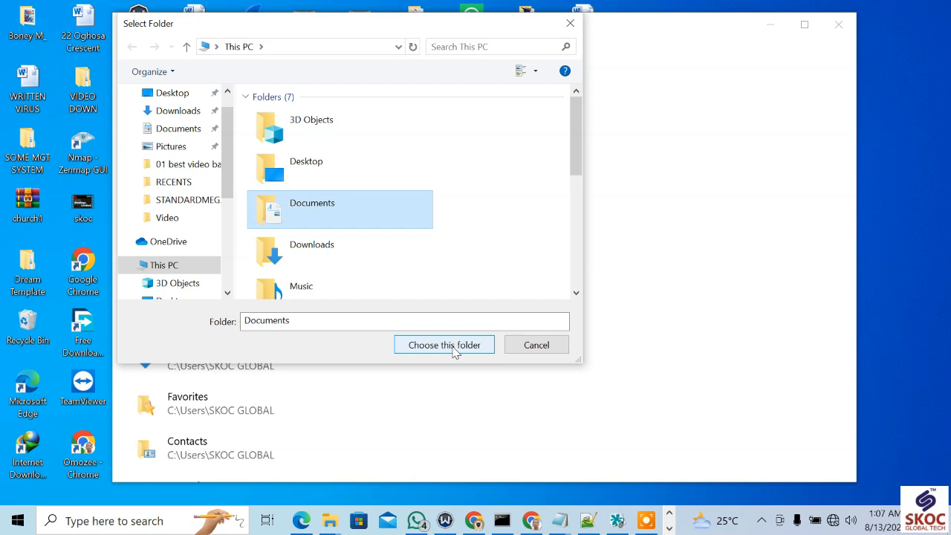
pyautogui.click(569, 23)
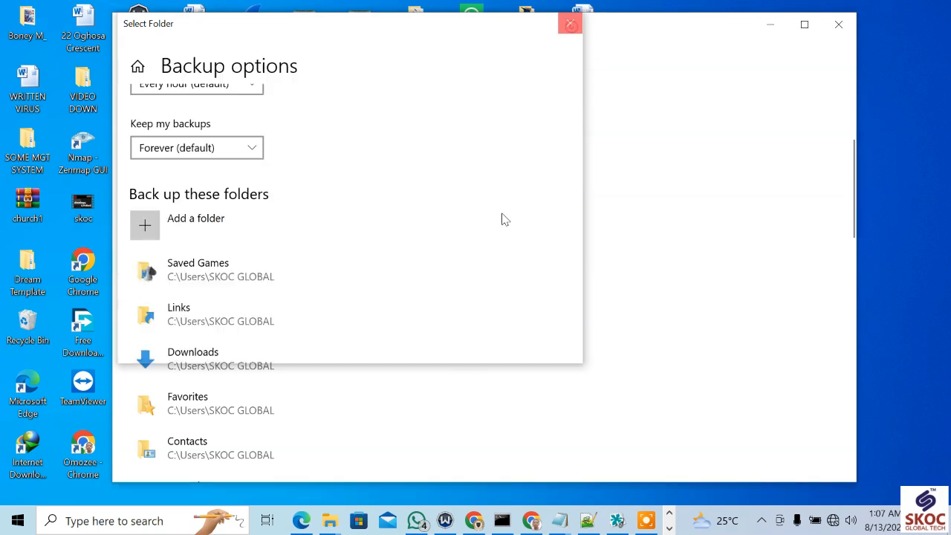
# Examine the list of folders included in the backup and the settings for excluded folders, a different backup drive and restoring files
pyautogui.scroll(-10, 267, 236)
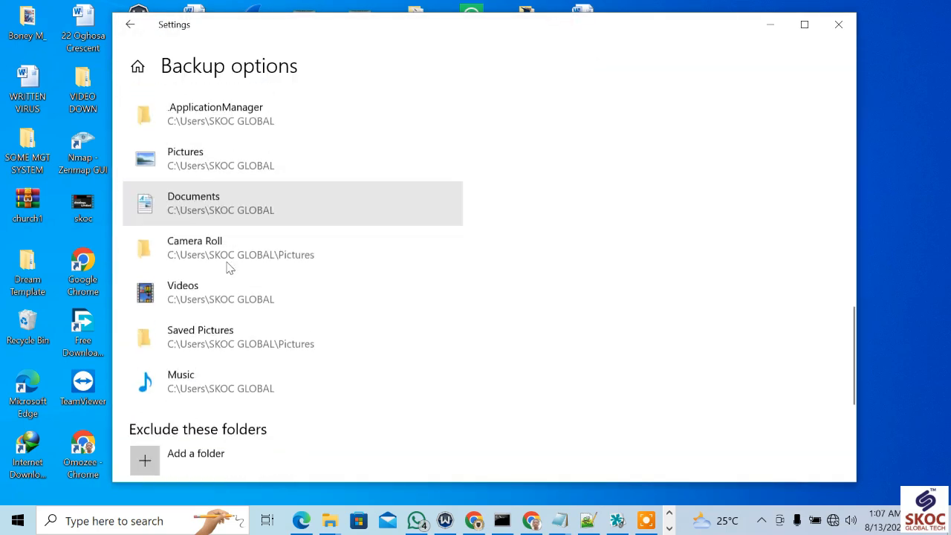
pyautogui.scroll(-2, 177, 257)
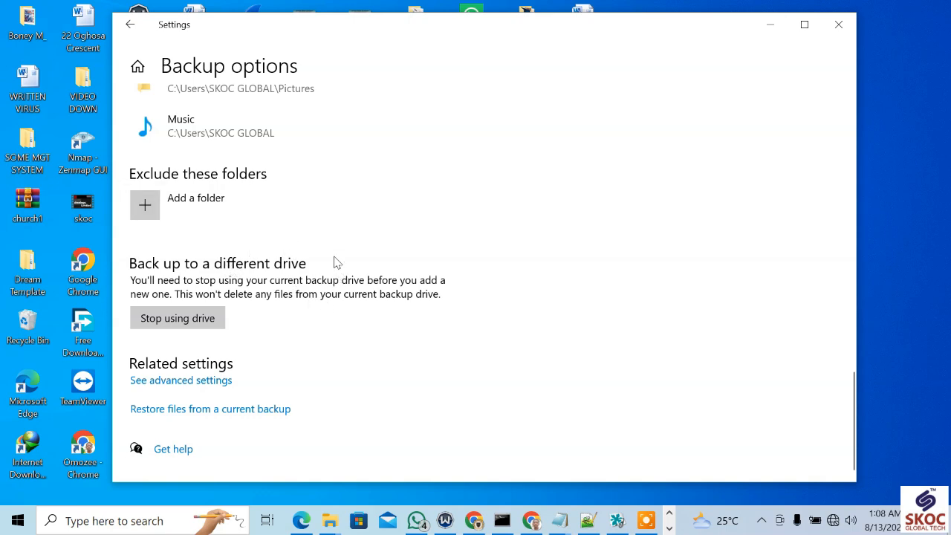
pyautogui.scroll(15, 310, 264)
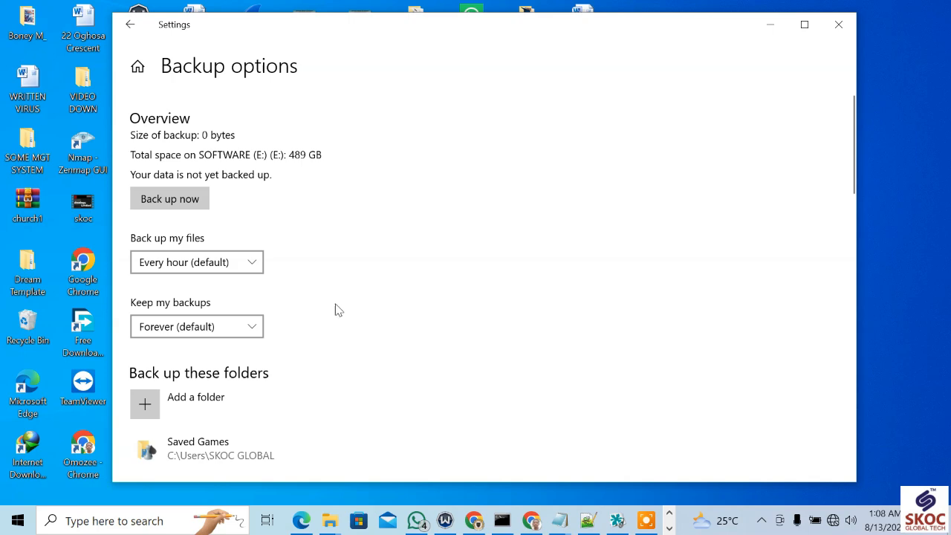
pyautogui.scroll(-5, 342, 308)
pyautogui.scroll(-7, 341, 310)
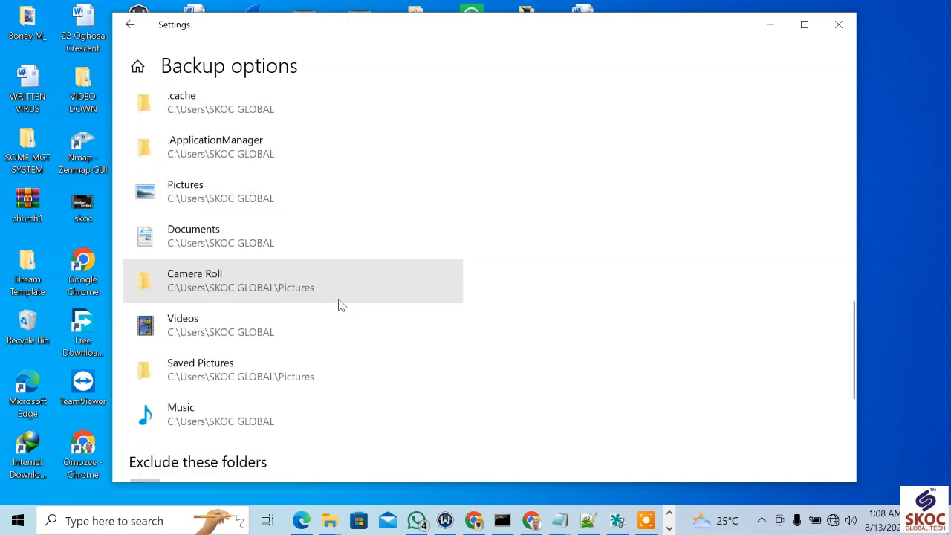
pyautogui.scroll(-4, 341, 297)
pyautogui.scroll(15, 338, 301)
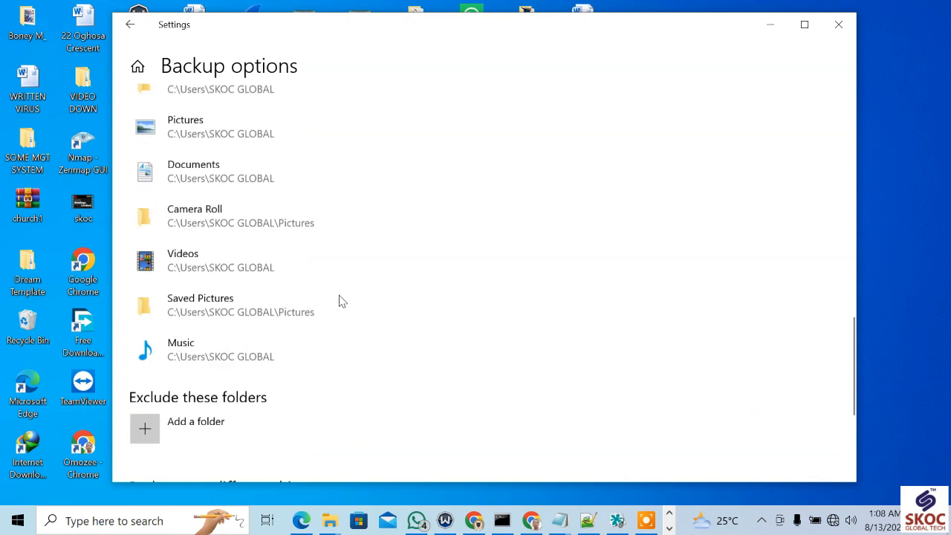
pyautogui.scroll(-12, 297, 375)
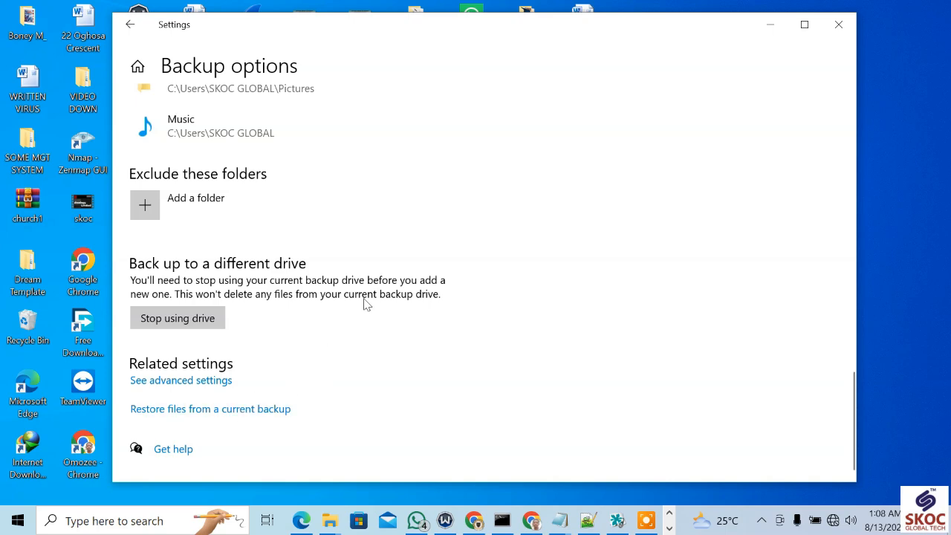
pyautogui.scroll(15, 362, 306)
pyautogui.scroll(1, 360, 326)
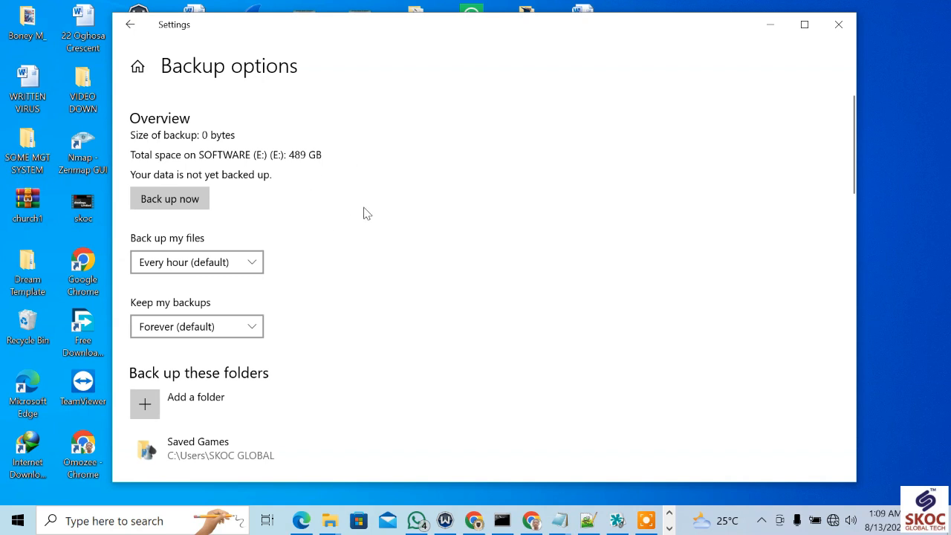
pyautogui.scroll(-15, 212, 329)
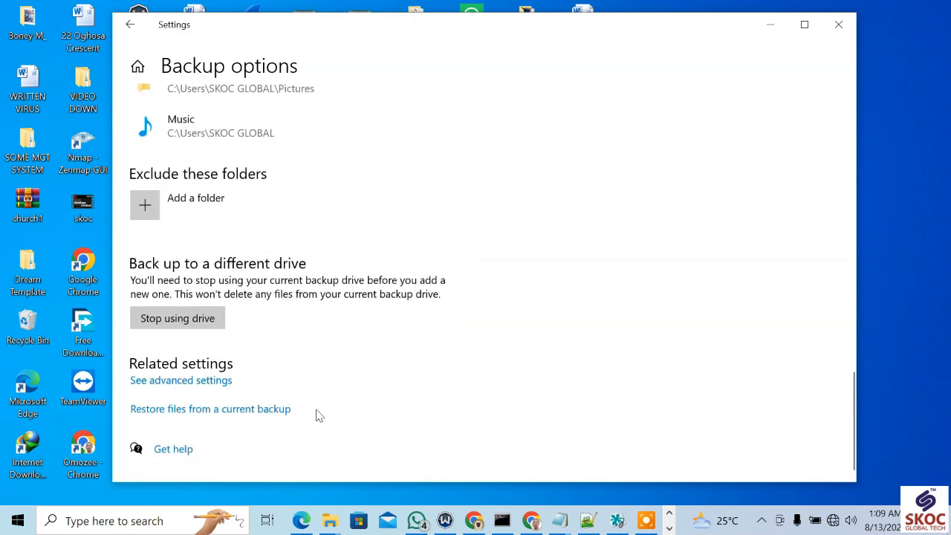
pyautogui.scroll(15, 447, 355)
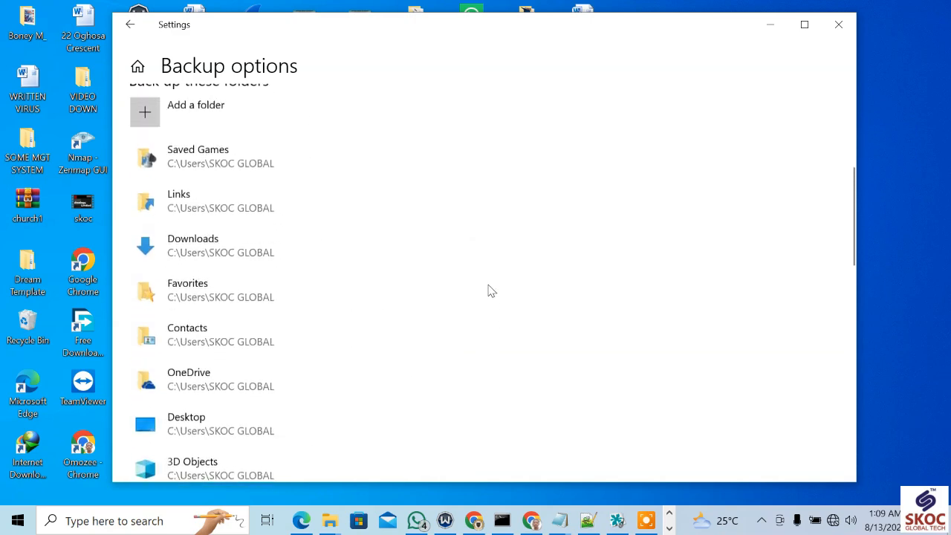